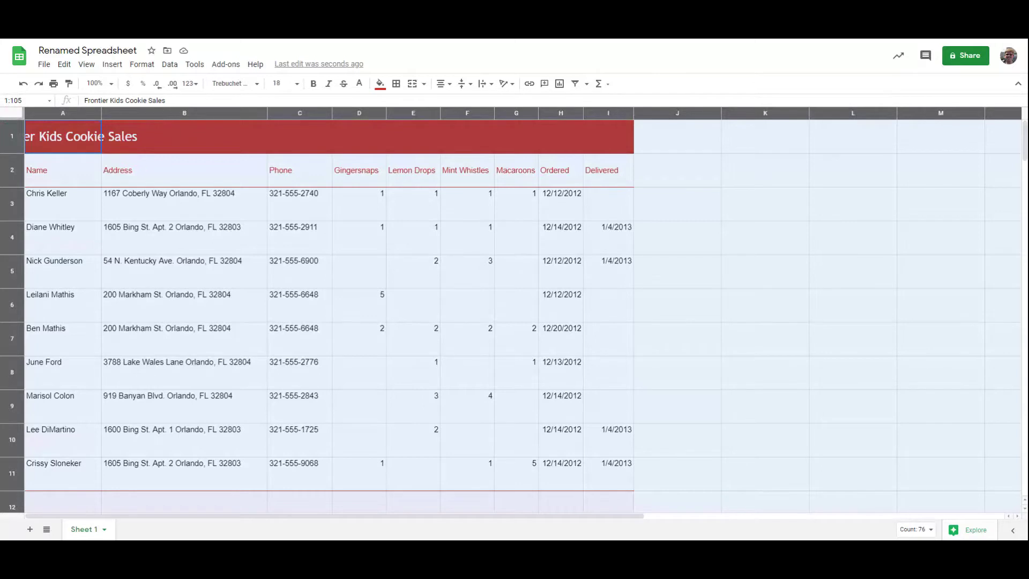
# Resize rows 1 to 105 to a height of 25 pixels.
pyautogui.rightClick(15, 138)
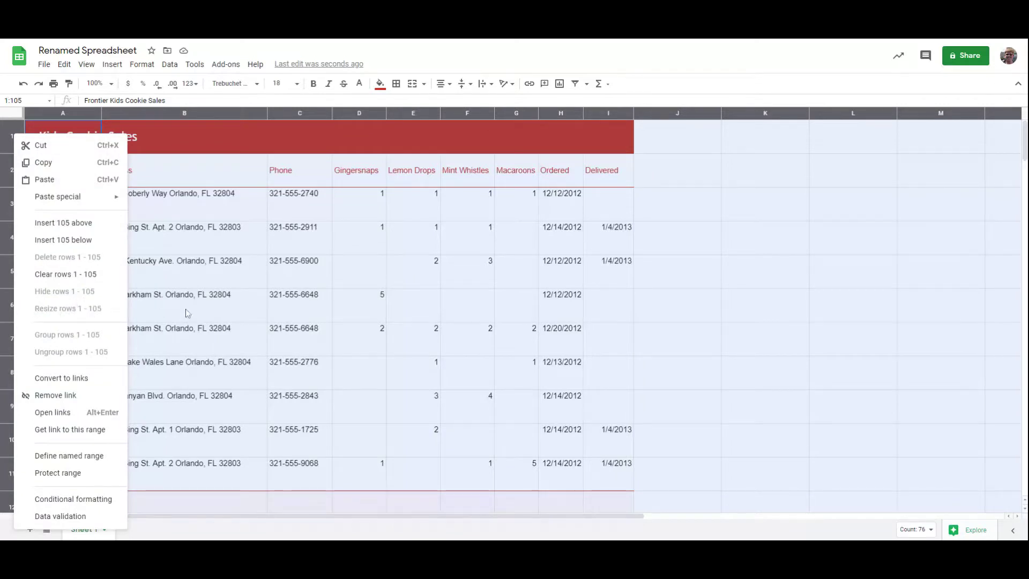
pyautogui.click(187, 154)
pyautogui.moveTo(10, 137); pyautogui.dragTo(11, 531)
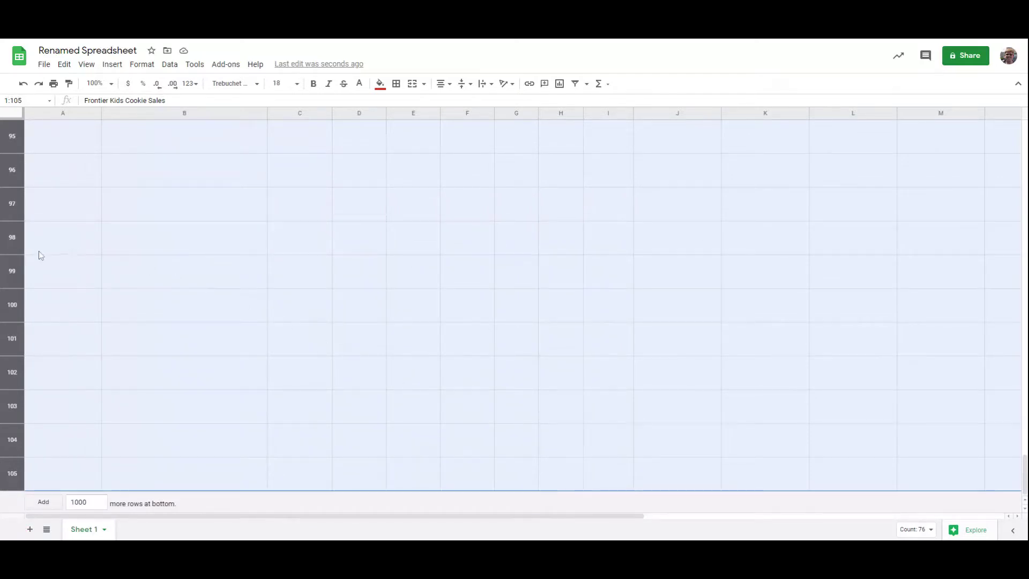
pyautogui.rightClick(13, 267)
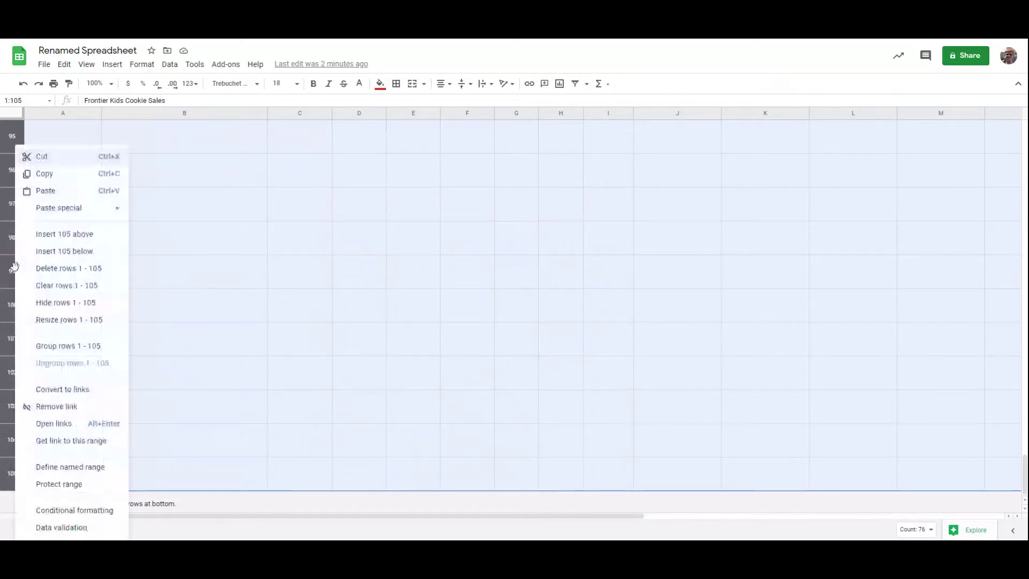
pyautogui.click(65, 319)
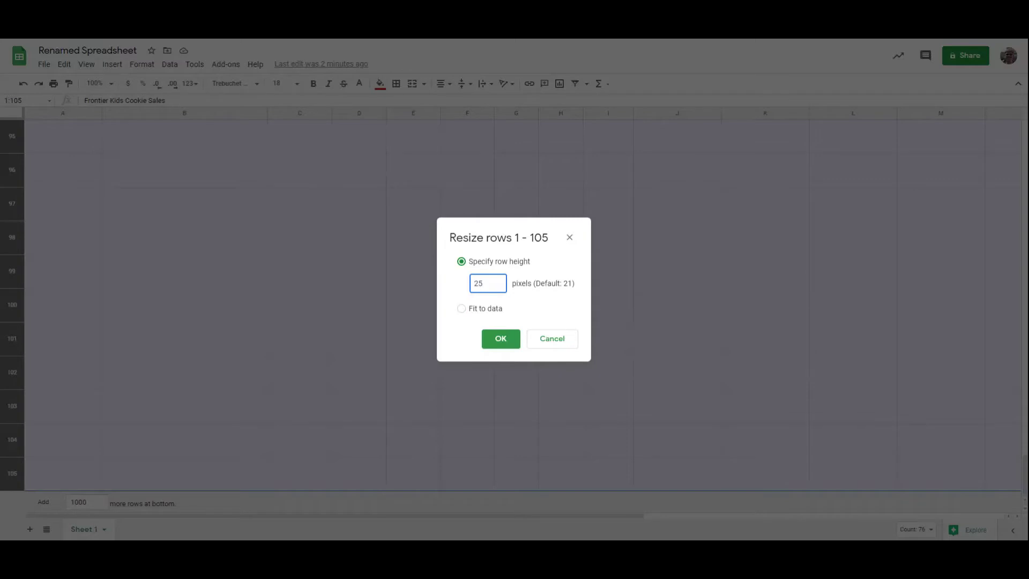
pyautogui.press('Return')
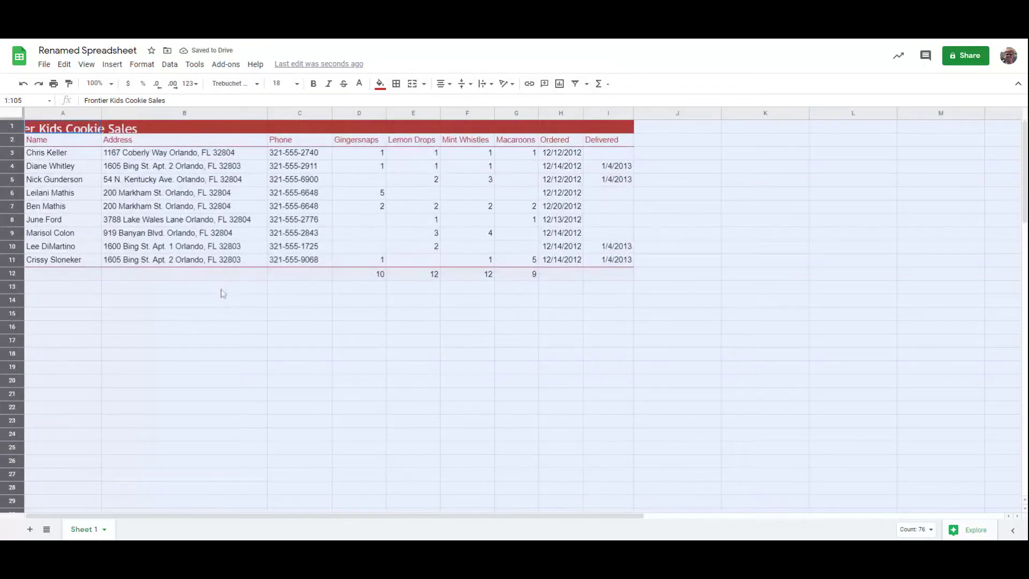
pyautogui.click(143, 292)
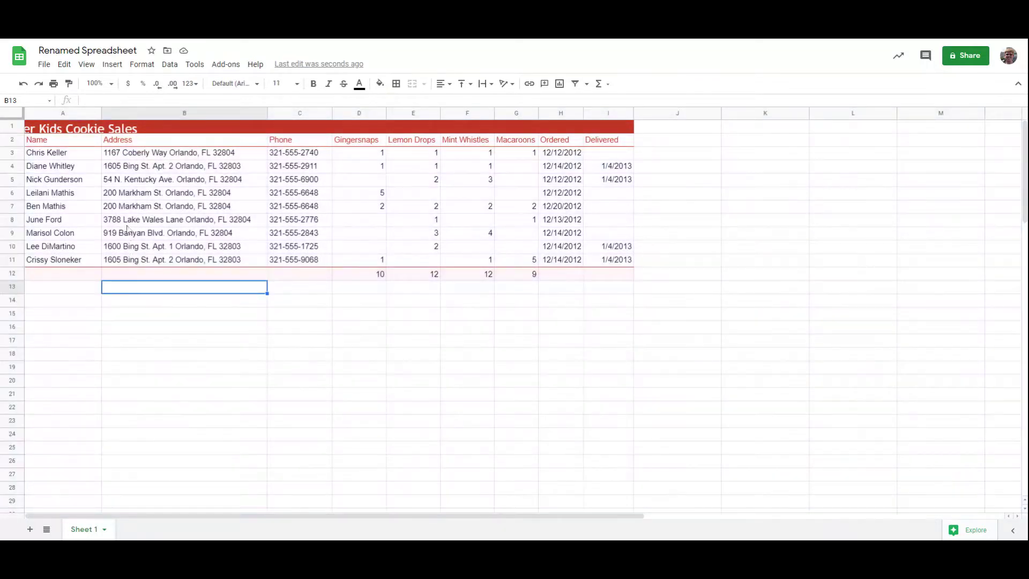
# Make row 1 slightly taller so that the "Frontier Kids Cookie Sales" title fits.
pyautogui.click(67, 129)
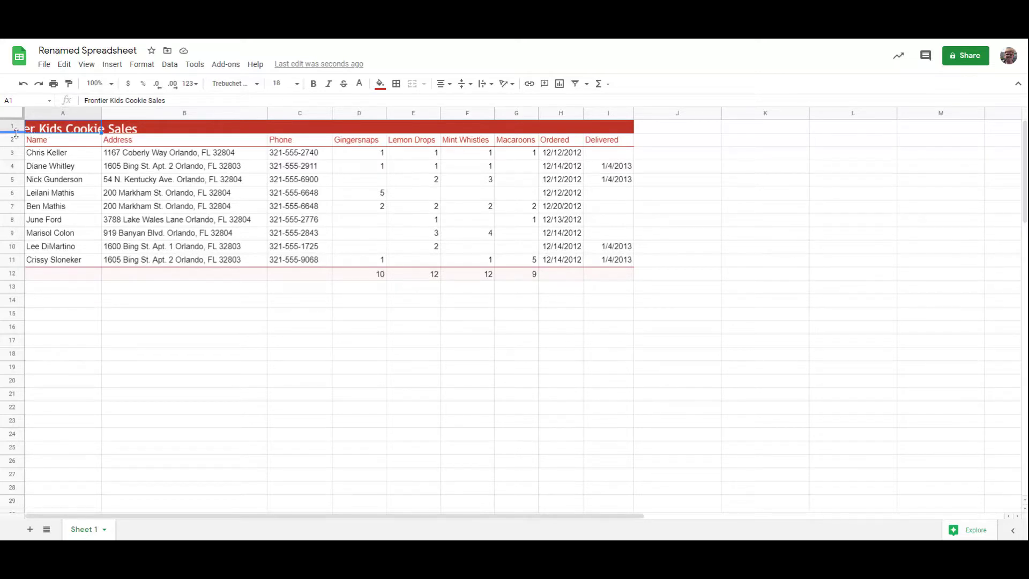
pyautogui.moveTo(15, 132); pyautogui.dragTo(15, 137)
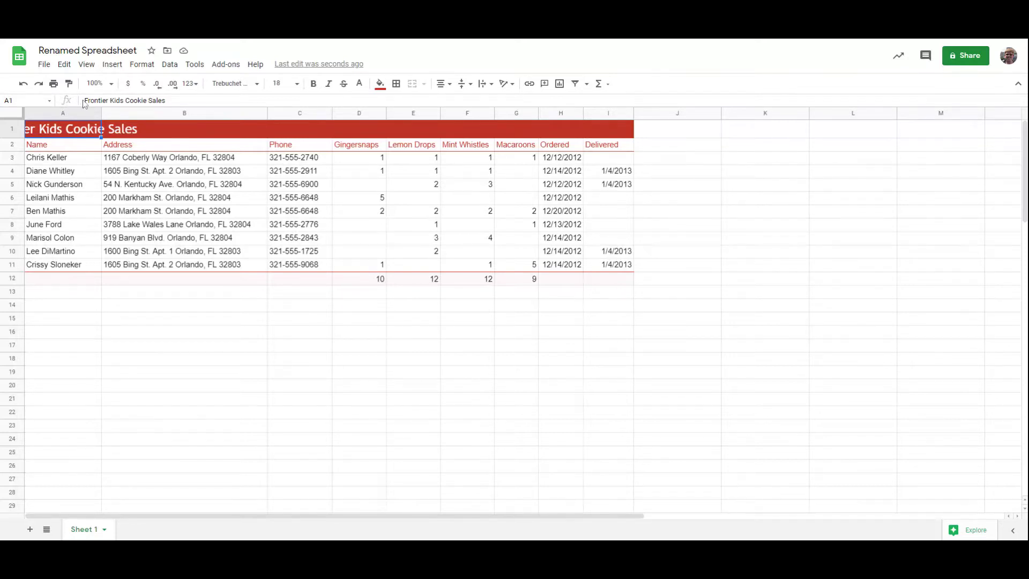
pyautogui.click(170, 100)
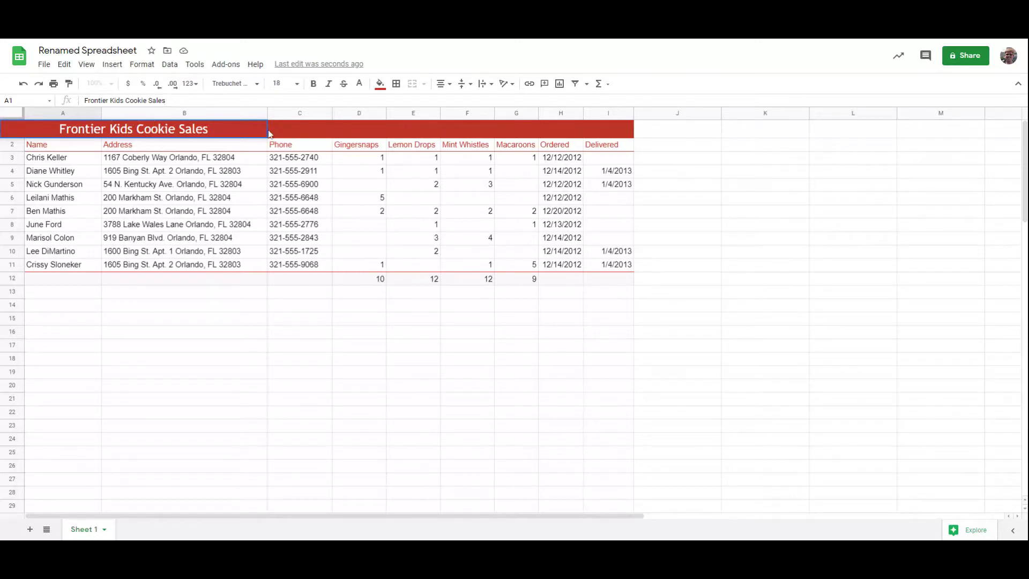
pyautogui.click(290, 172)
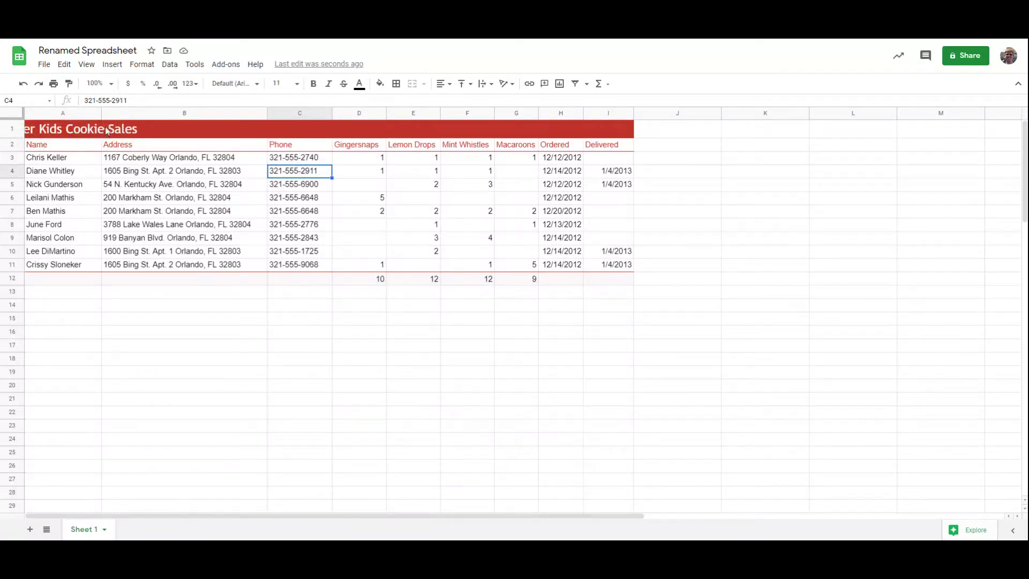
# Merge the title cells A1:I1 into one cell across the whole table width.
pyautogui.moveTo(91, 132); pyautogui.dragTo(611, 131)
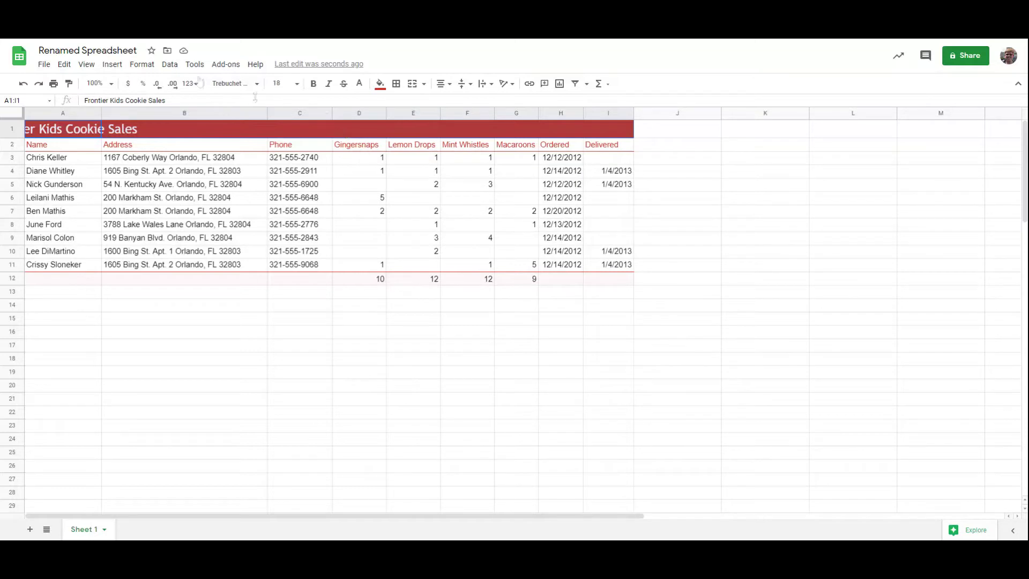
pyautogui.click(138, 65)
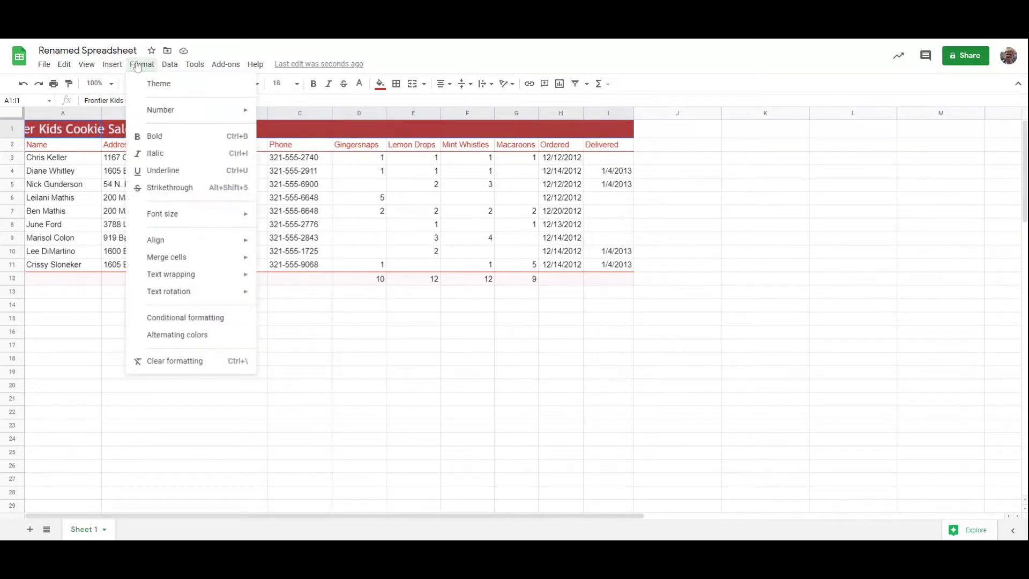
pyautogui.moveTo(190, 261)
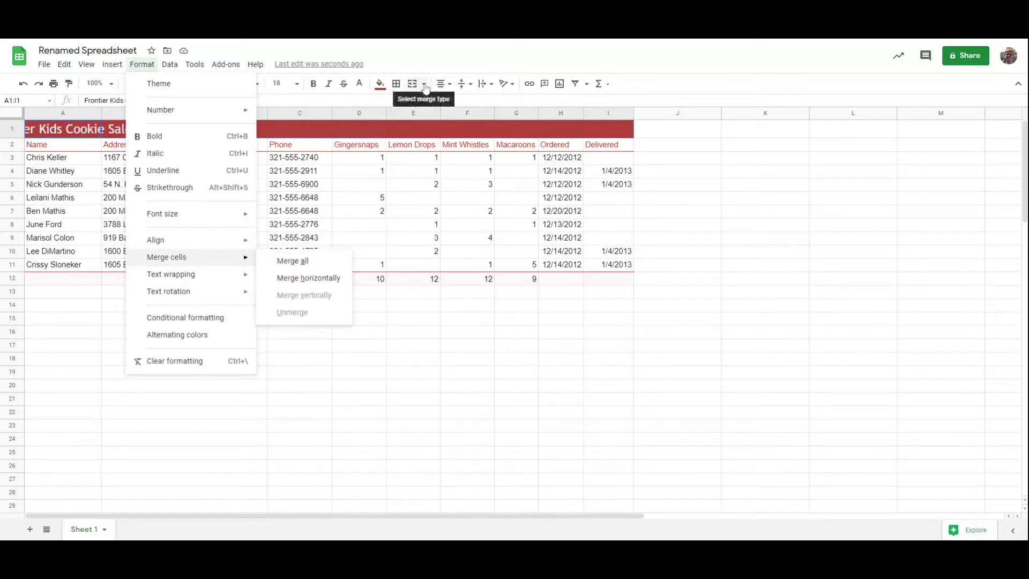
pyautogui.click(425, 66)
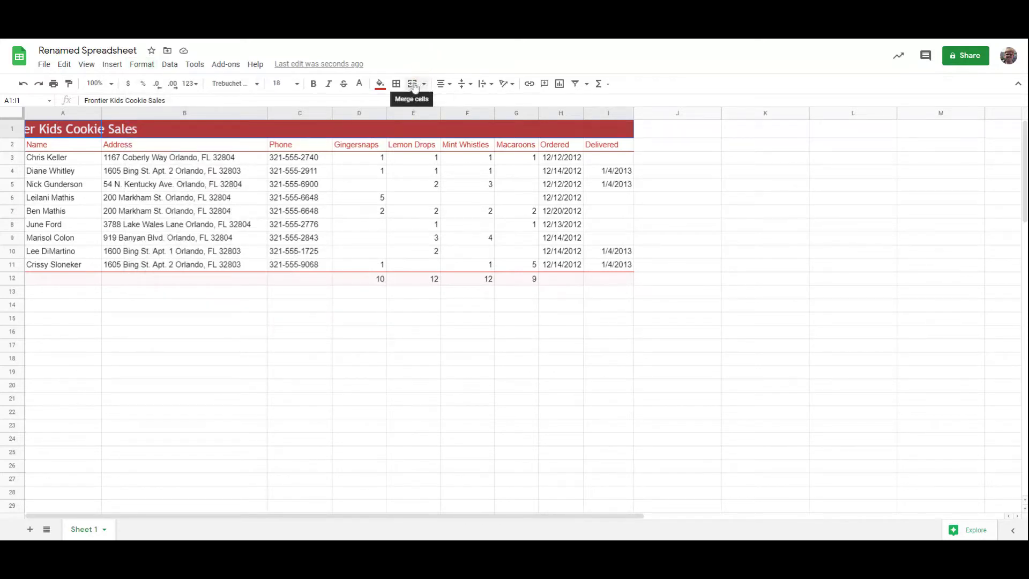
pyautogui.click(424, 85)
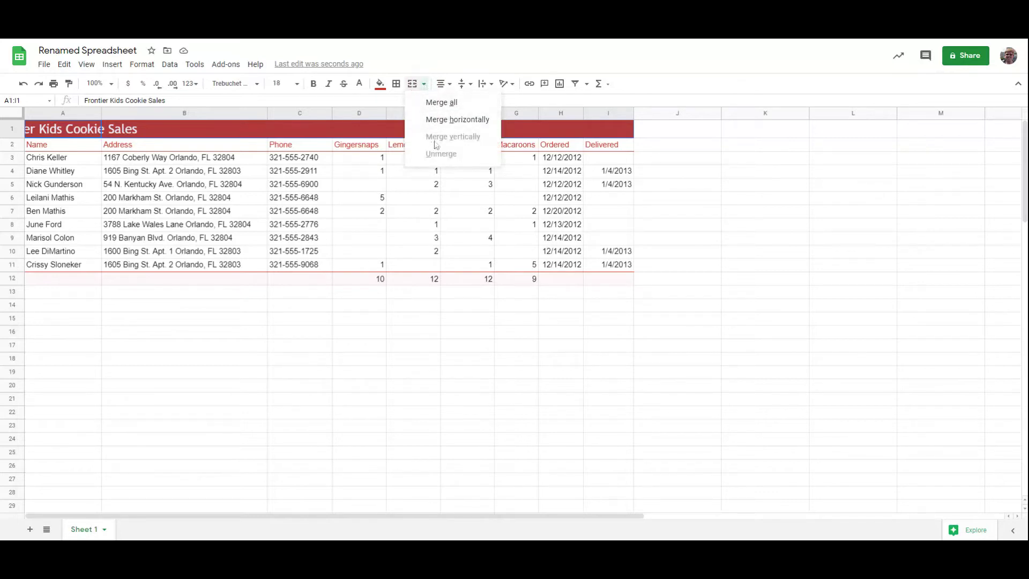
pyautogui.click(425, 87)
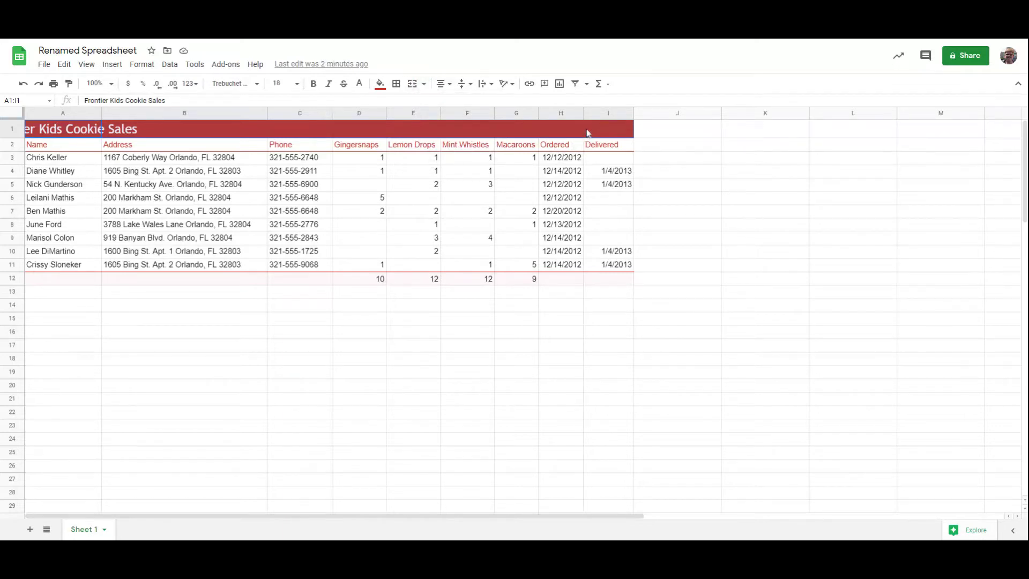
pyautogui.click(412, 84)
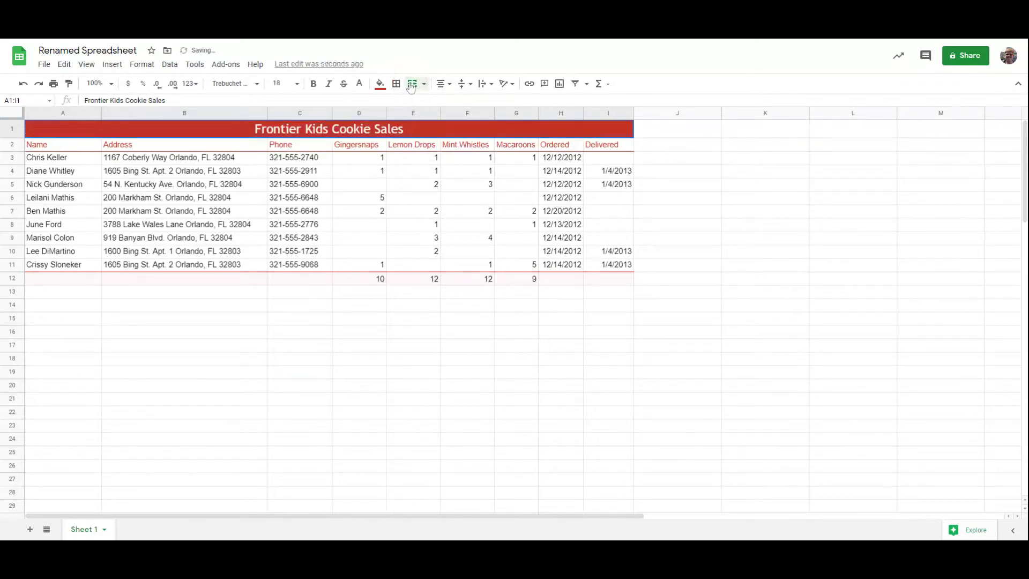
pyautogui.click(670, 131)
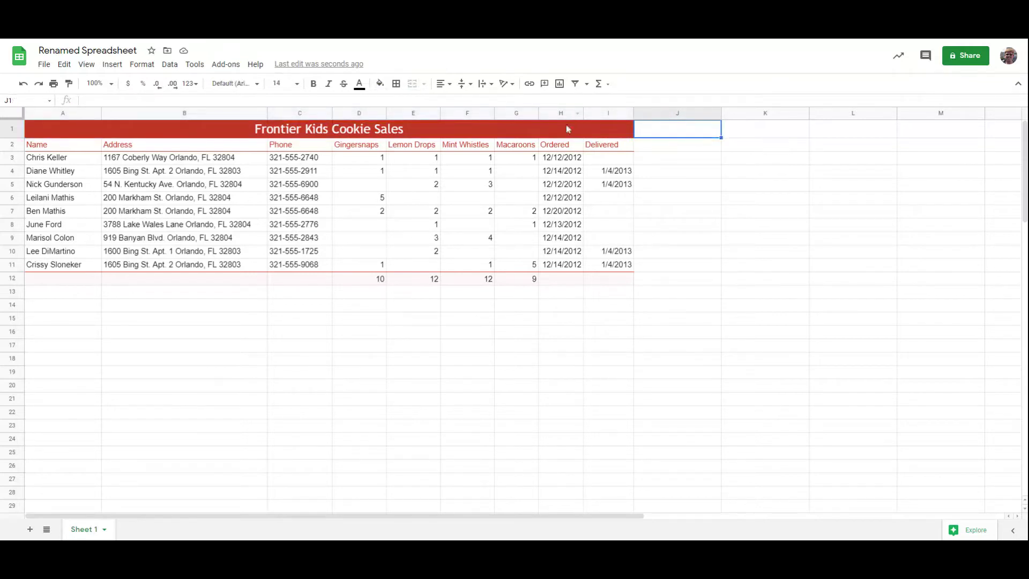
pyautogui.click(569, 130)
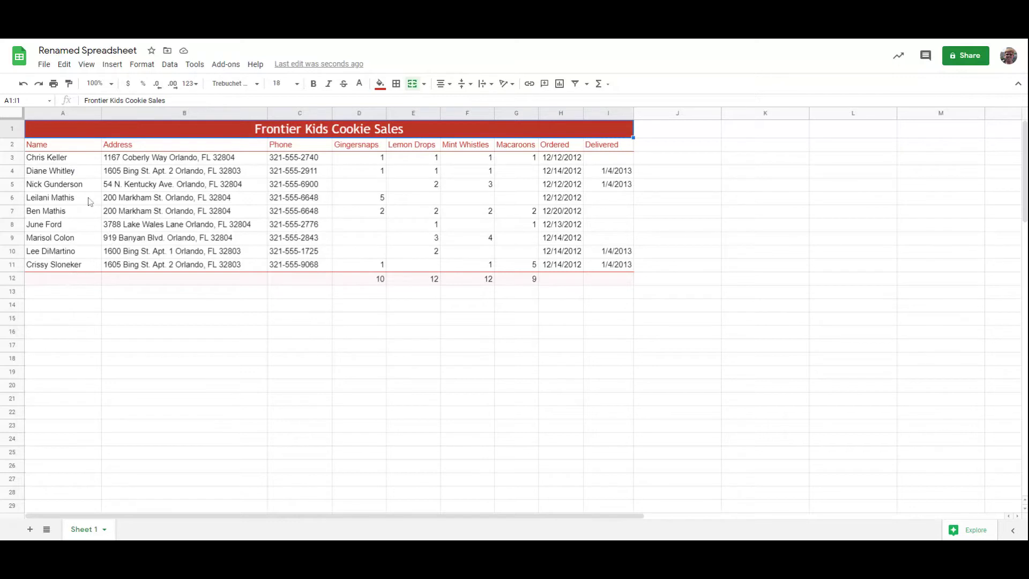
# Insert one blank row below row 7 and one blank column between the Ordered and Delivered columns.
pyautogui.rightClick(7, 213)
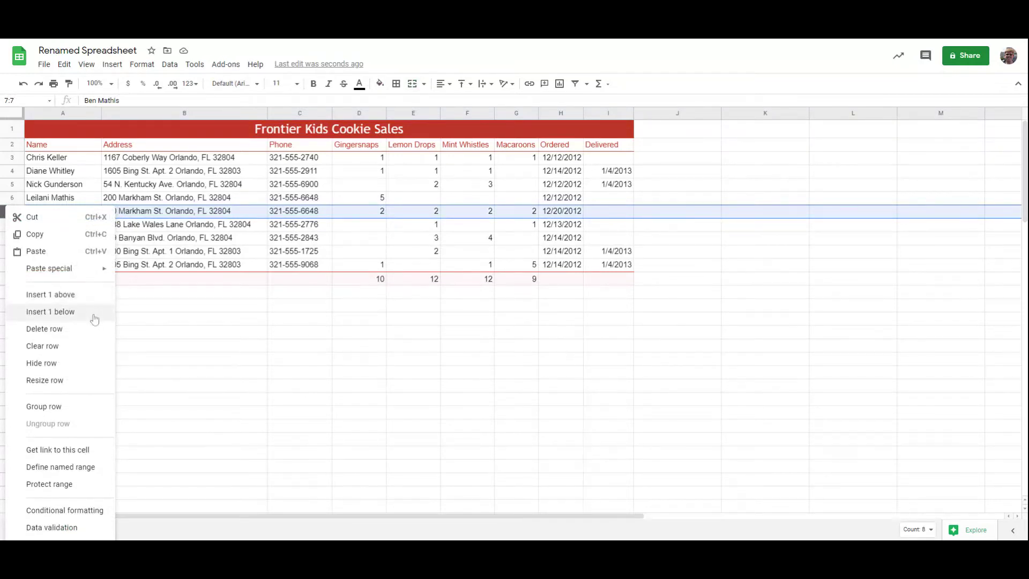
pyautogui.click(51, 312)
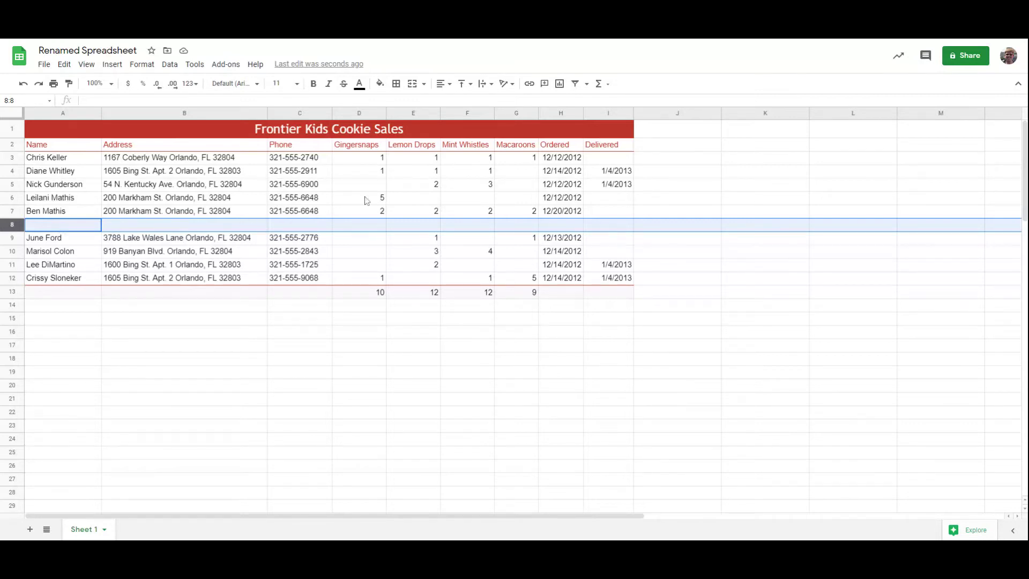
pyautogui.rightClick(562, 116)
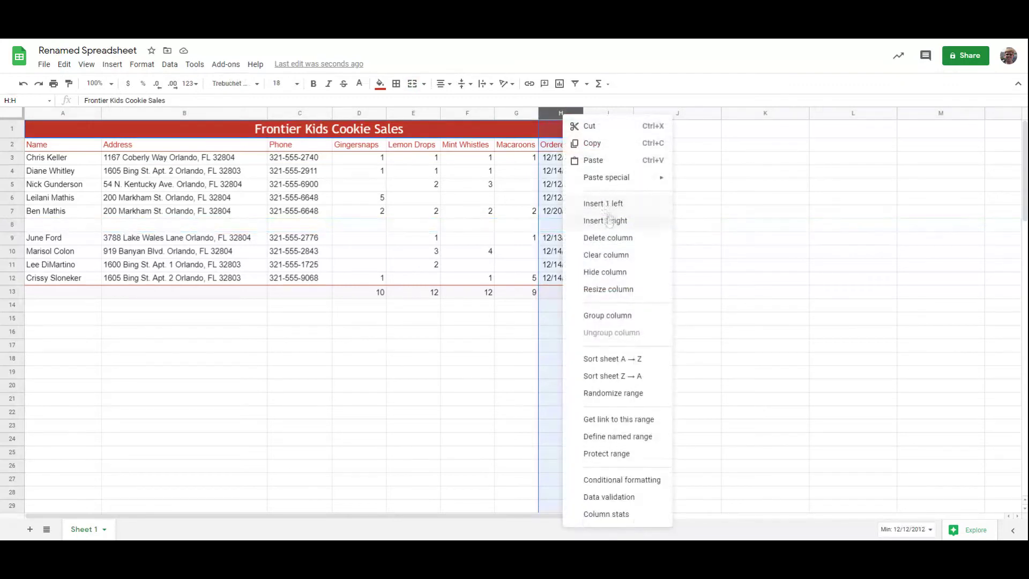
pyautogui.click(617, 224)
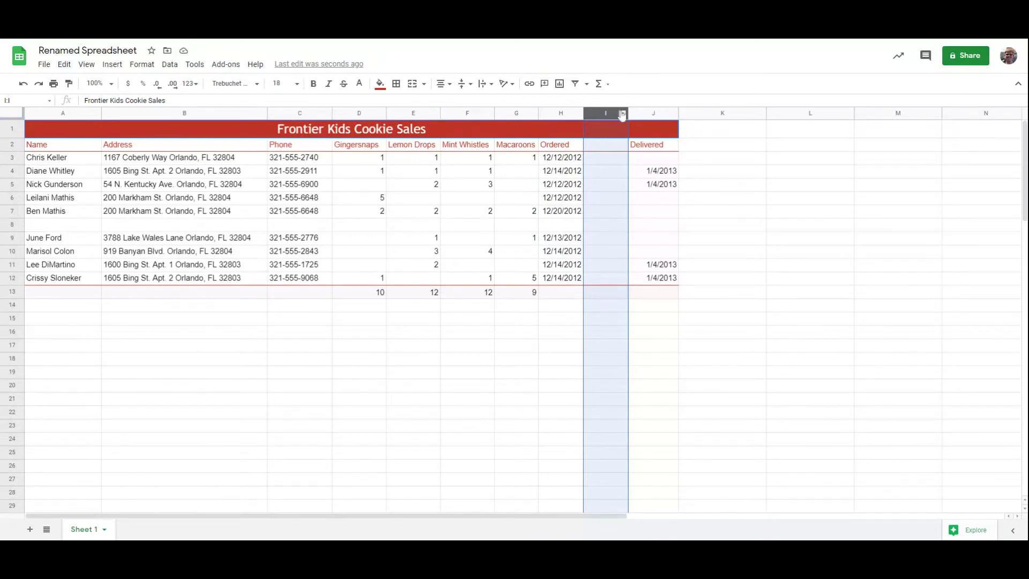
pyautogui.click(471, 127)
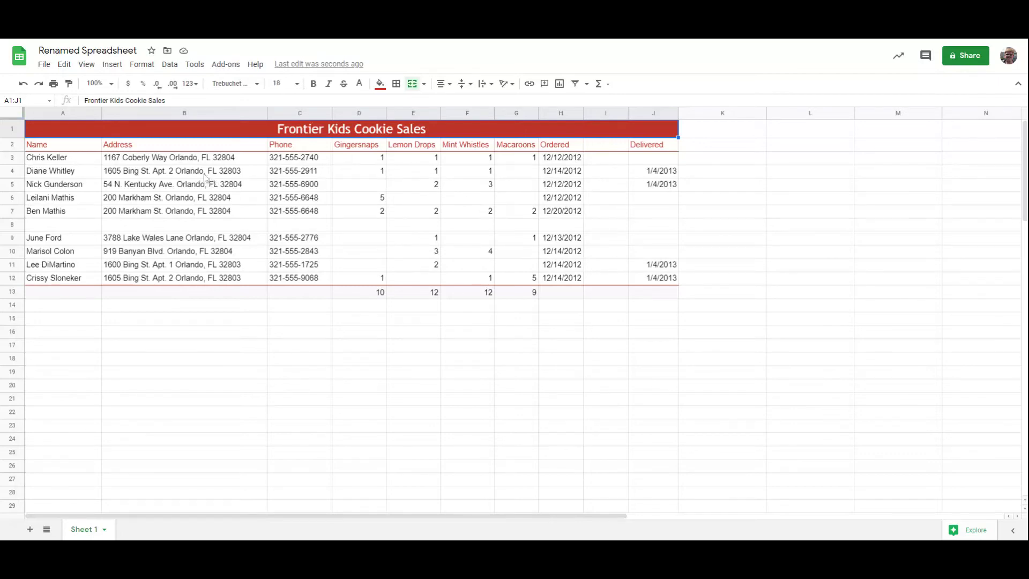
# Freeze the title row and the column header row (rows 1 and 2) and check them against the rest of the sheet.
pyautogui.scroll(-4, 207, 282)
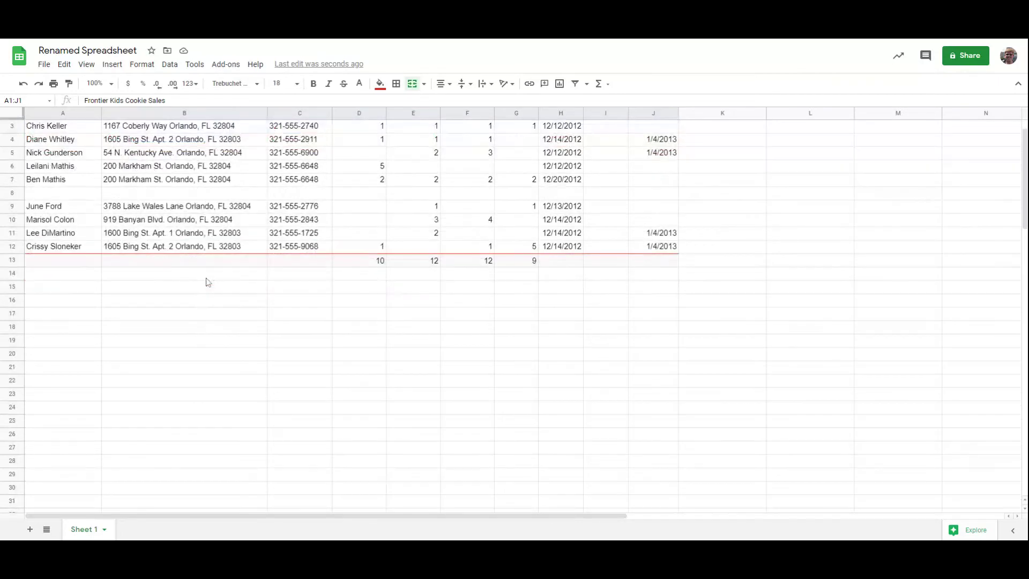
pyautogui.scroll(-2, 207, 185)
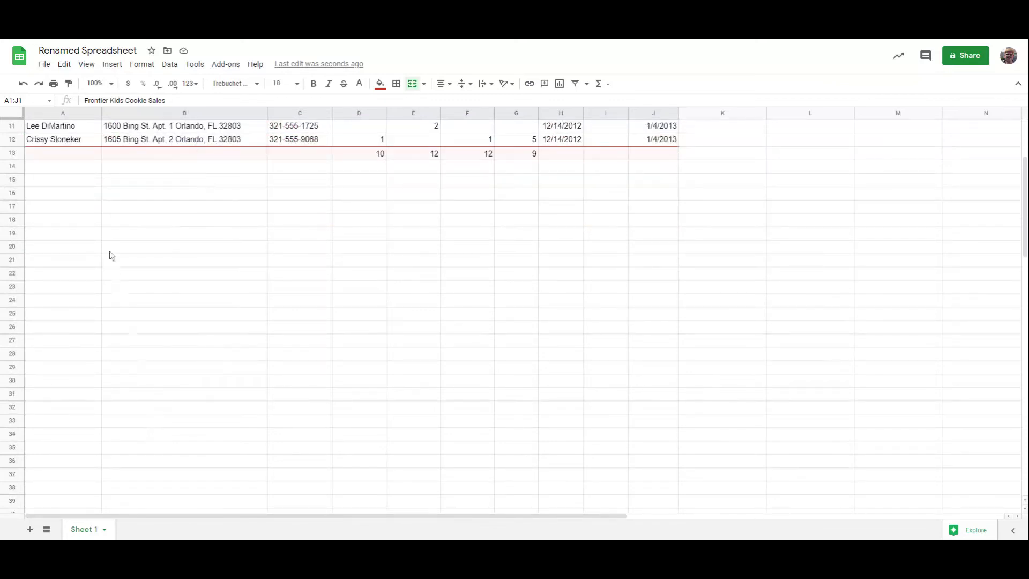
pyautogui.scroll(5, 282, 182)
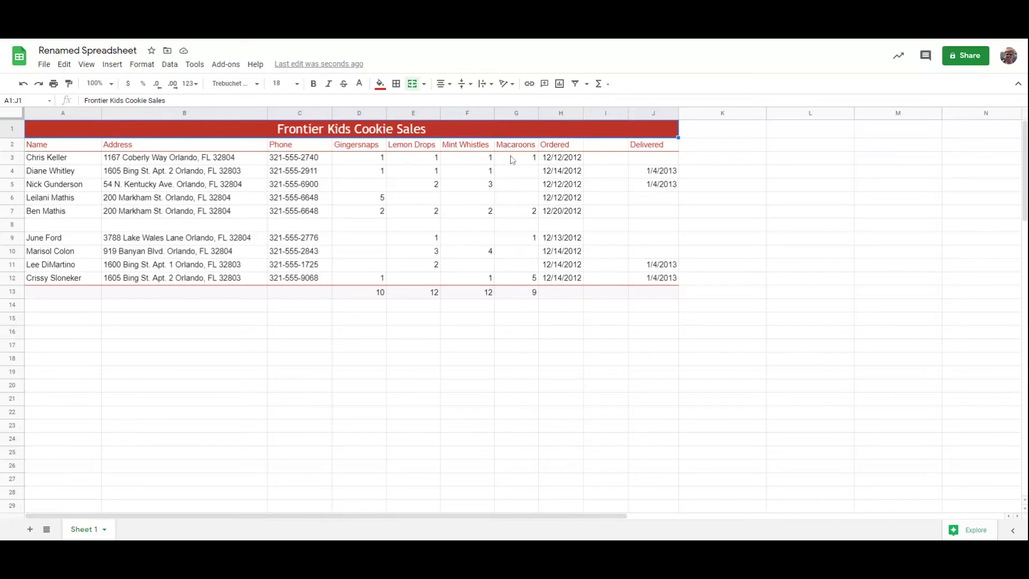
pyautogui.scroll(-5, 512, 159)
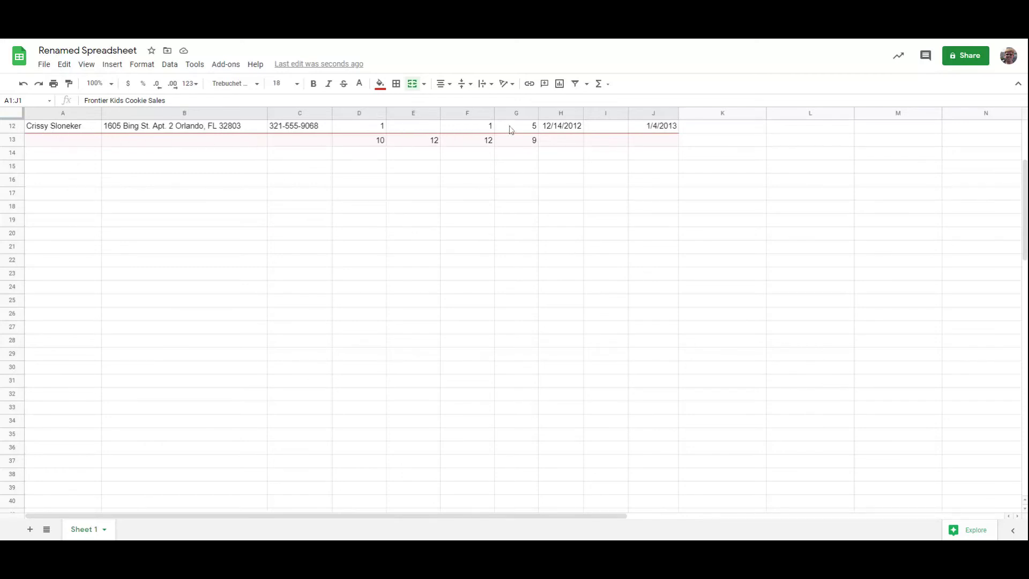
pyautogui.scroll(4, 345, 129)
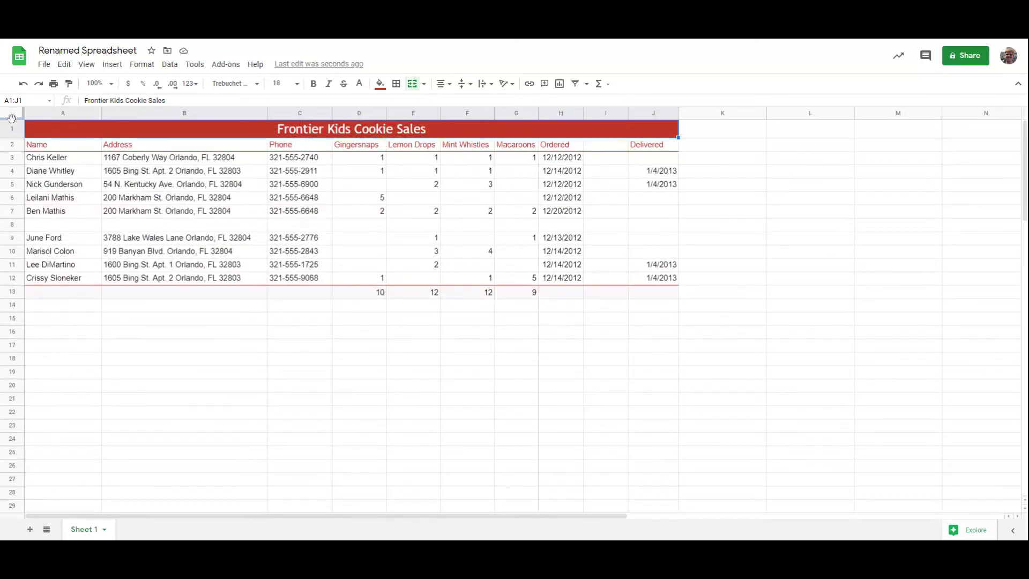
pyautogui.moveTo(11, 118); pyautogui.dragTo(11, 154)
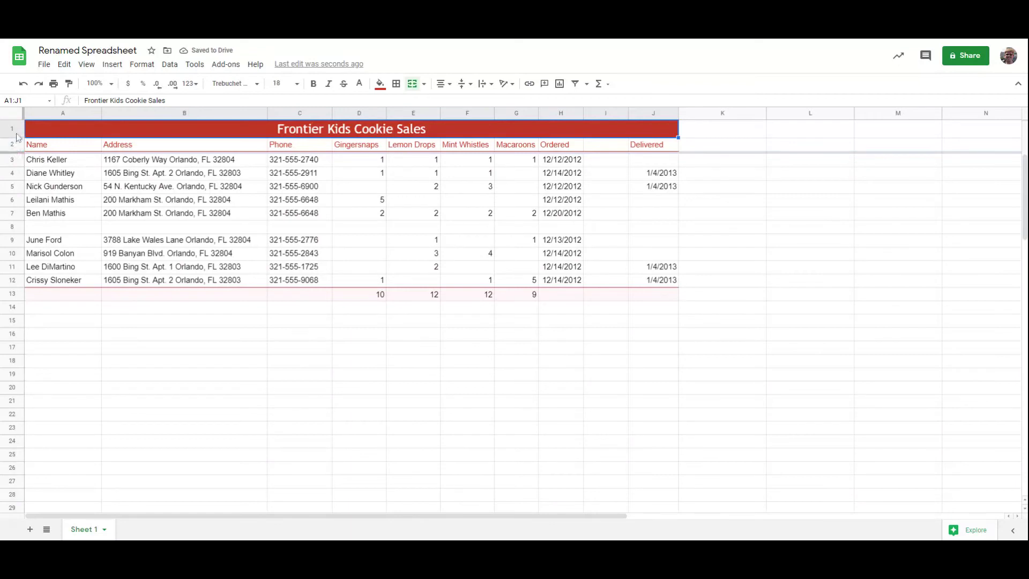
pyautogui.scroll(-2, 244, 200)
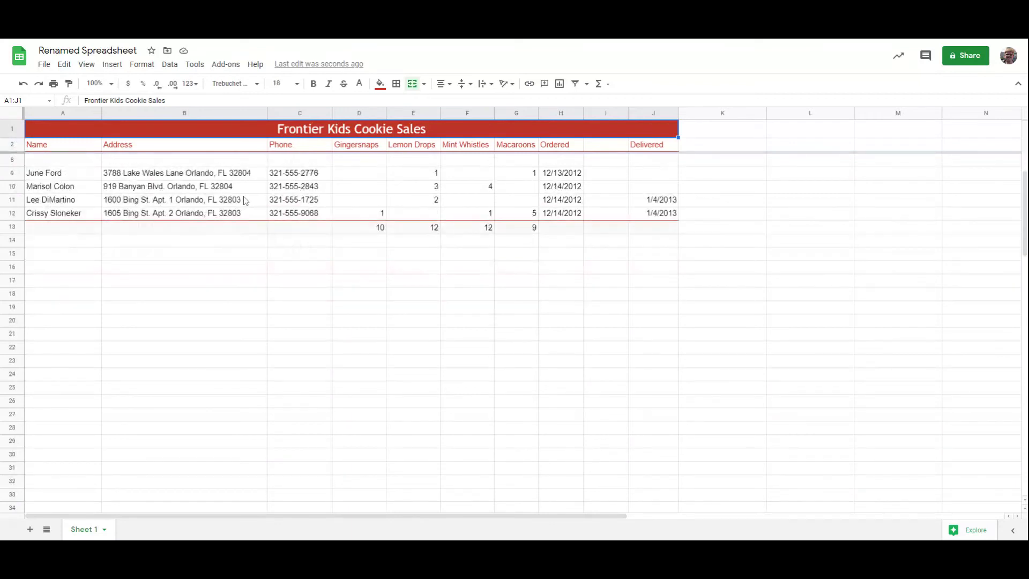
pyautogui.scroll(-1, 237, 176)
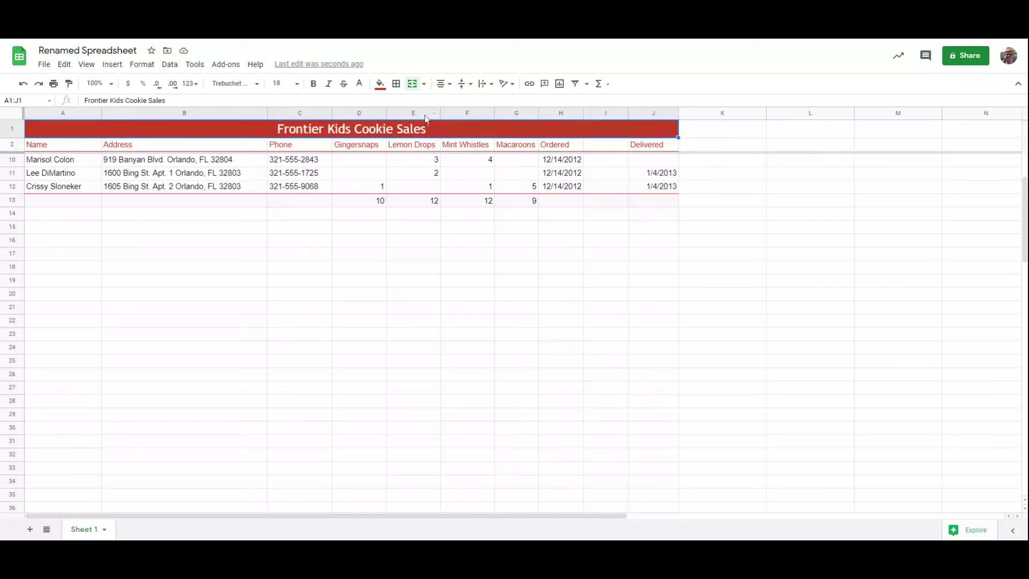
pyautogui.scroll(-1, 300, 201)
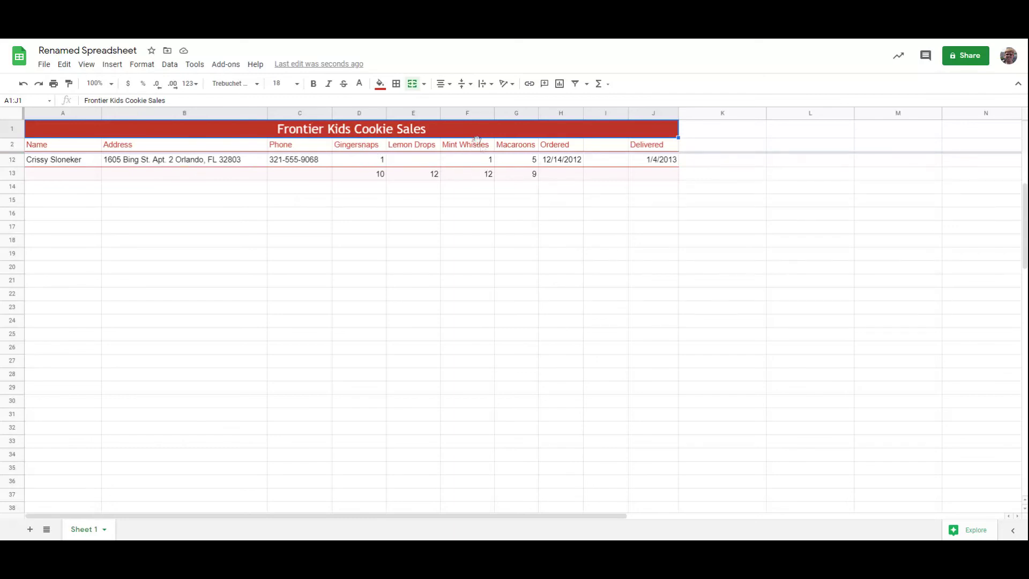
pyautogui.scroll(3, 496, 260)
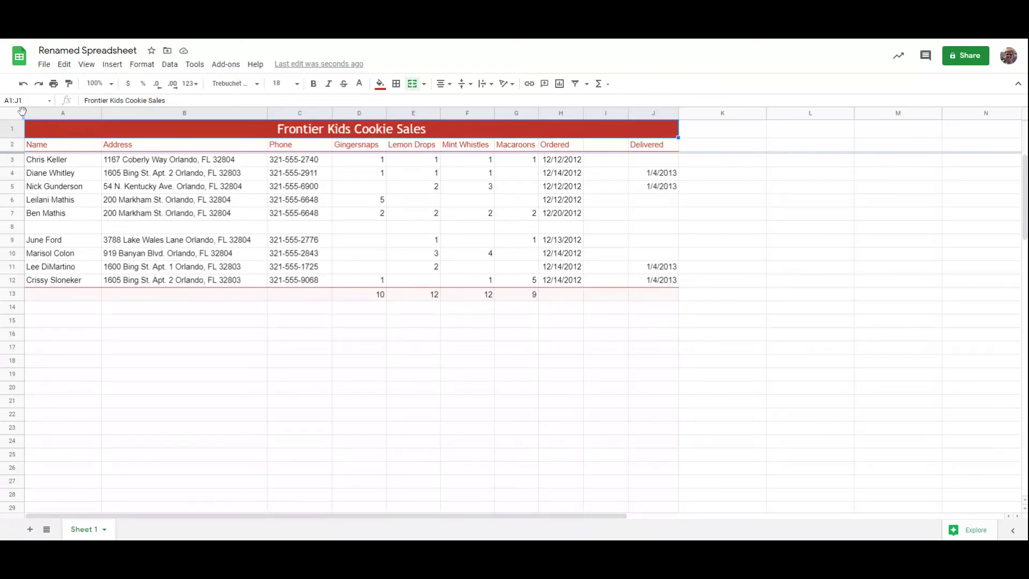
# Try to freeze column A while the title cells are merged.
pyautogui.moveTo(116, 515); pyautogui.dragTo(144, 500)
pyautogui.click(21, 112)
pyautogui.moveTo(22, 112); pyautogui.dragTo(91, 114)
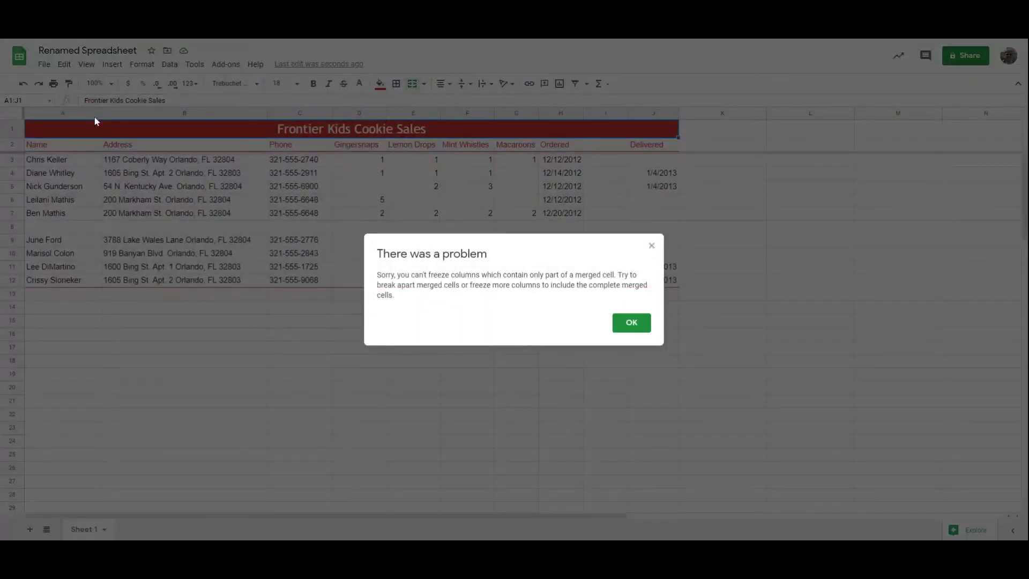
pyautogui.click(631, 324)
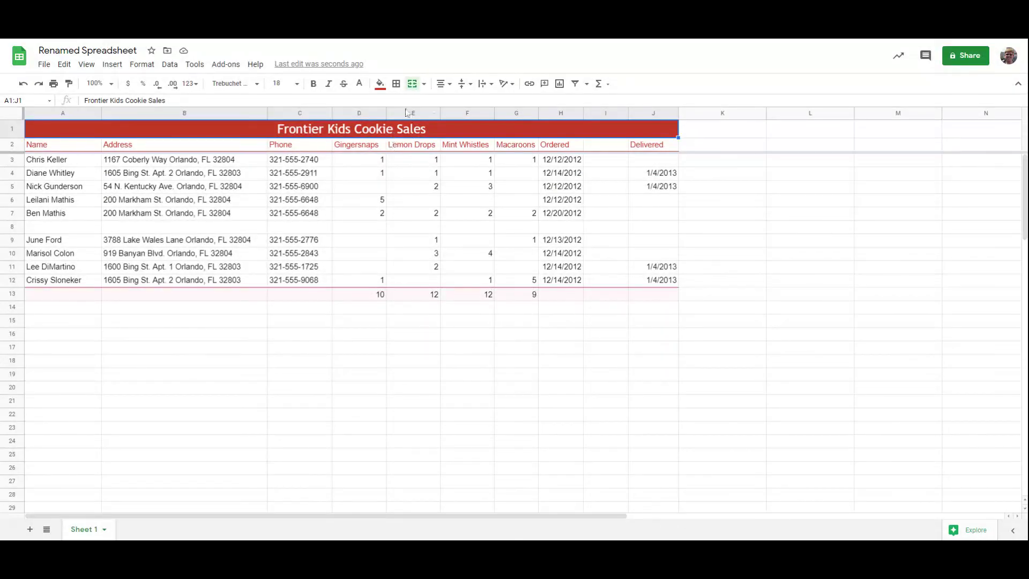
# Unmerge the title cells A1:J1 and freeze the Name column (column A).
pyautogui.click(424, 84)
pyautogui.click(435, 153)
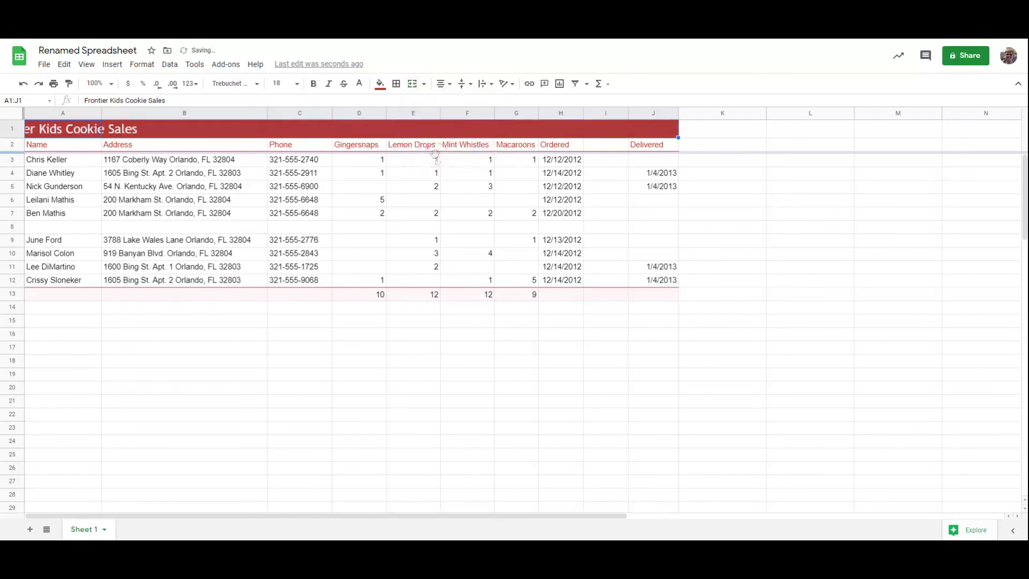
pyautogui.moveTo(24, 118); pyautogui.dragTo(102, 110)
pyautogui.moveTo(164, 514); pyautogui.dragTo(353, 514)
pyautogui.scroll(-5, 296, 285)
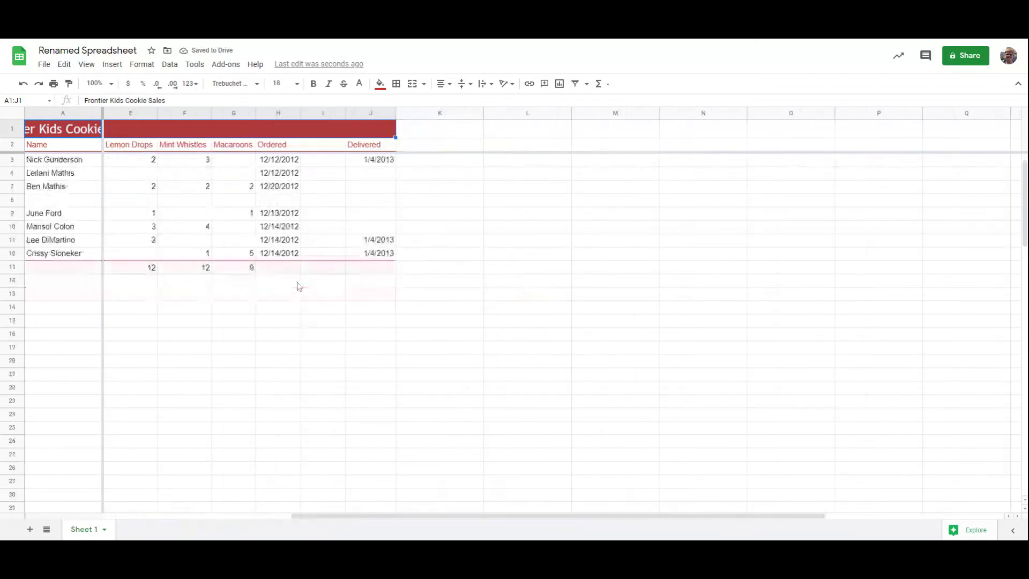
pyautogui.scroll(1, 173, 237)
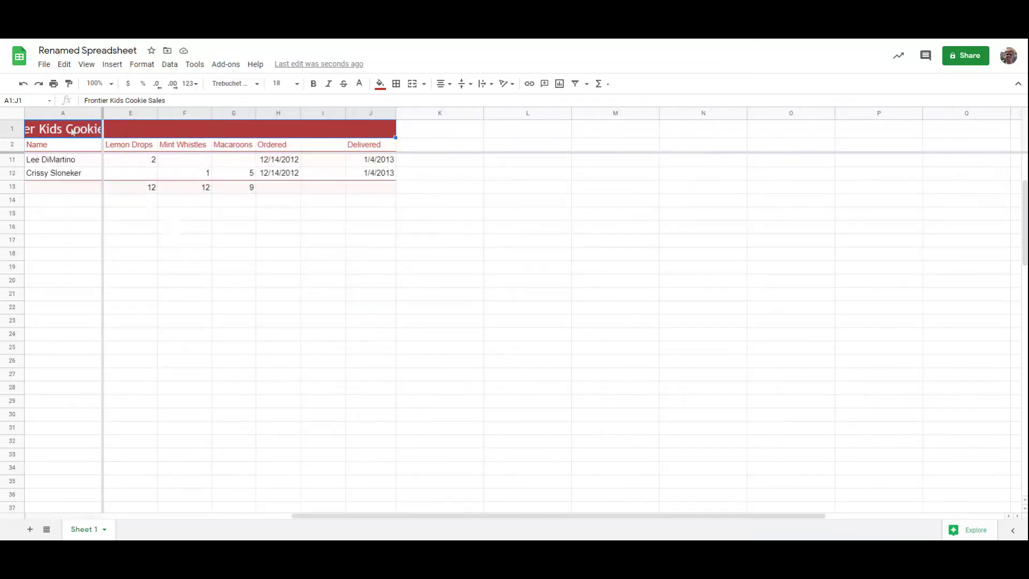